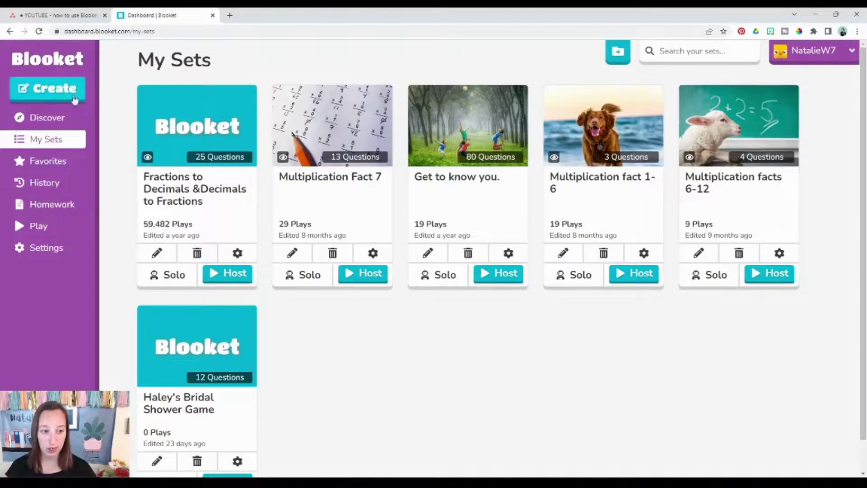
- Create a new question set titled 'math fatcs' and start adding its first question
left_click(59, 90)
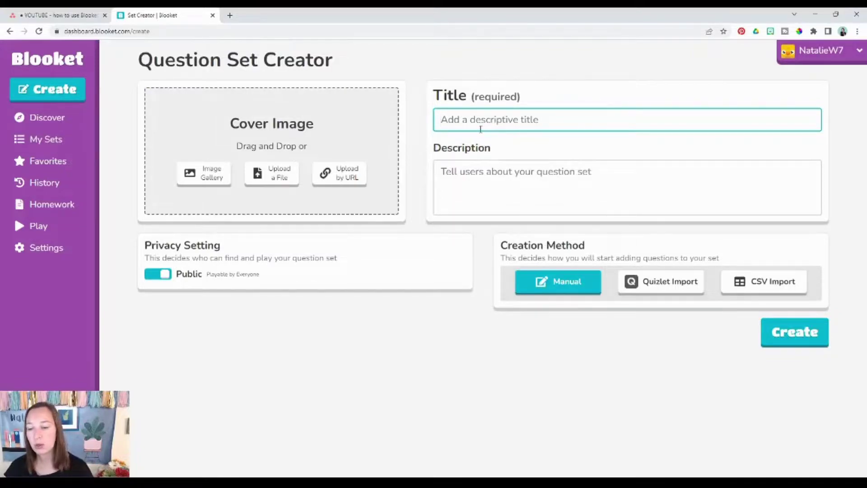
type("ma")
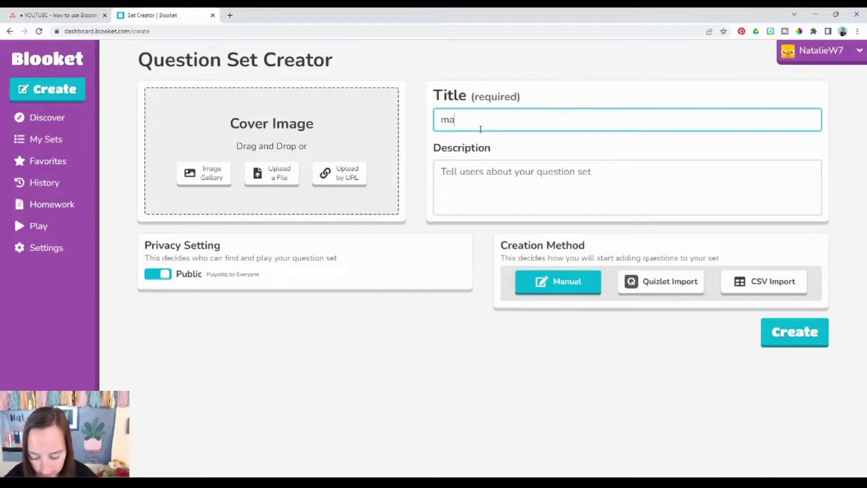
type("th fatcs")
key("Return")
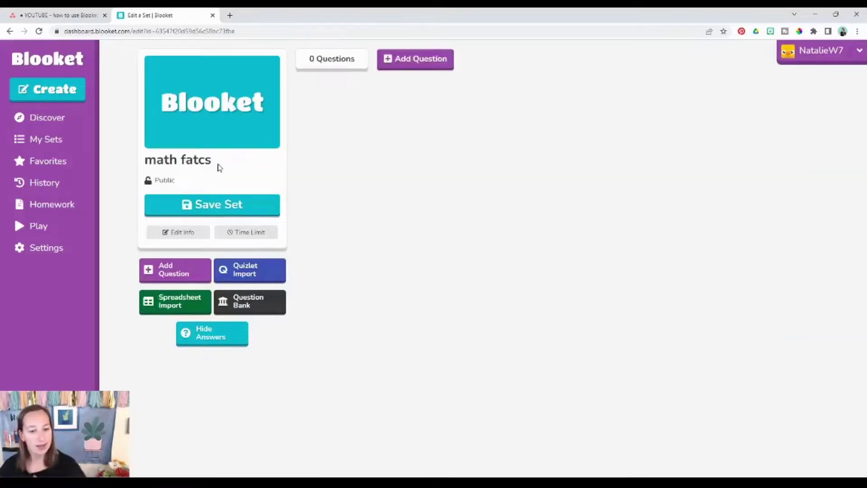
left_click(171, 271)
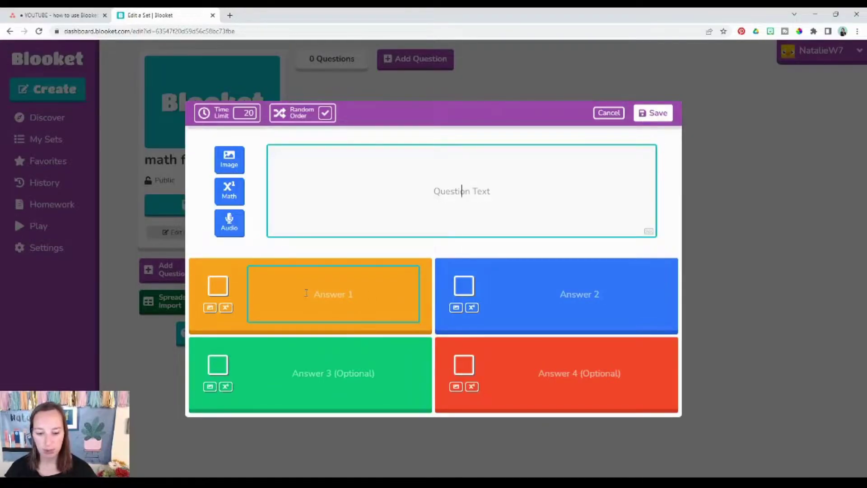
- Fill in answers 345, 44, 54 and 5, marking the third answer, 54, as correct
left_click(337, 301)
type("345")
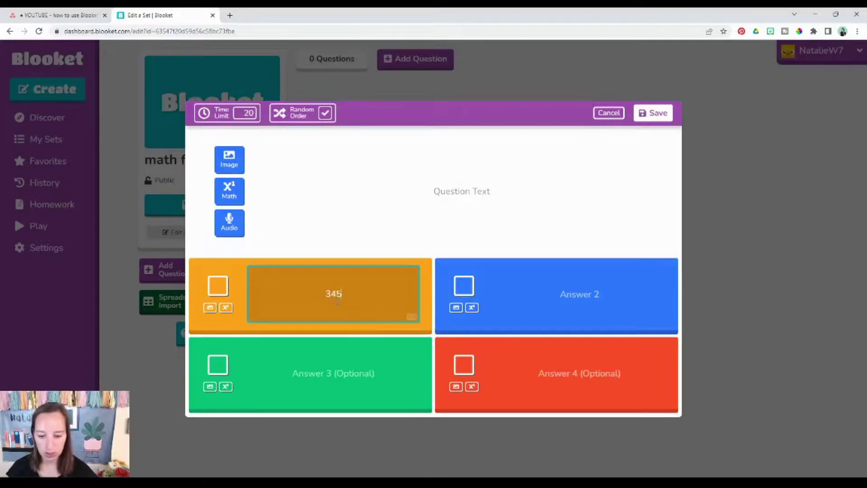
left_click(580, 296)
type("44")
left_click(581, 374)
type("5")
left_click(218, 365)
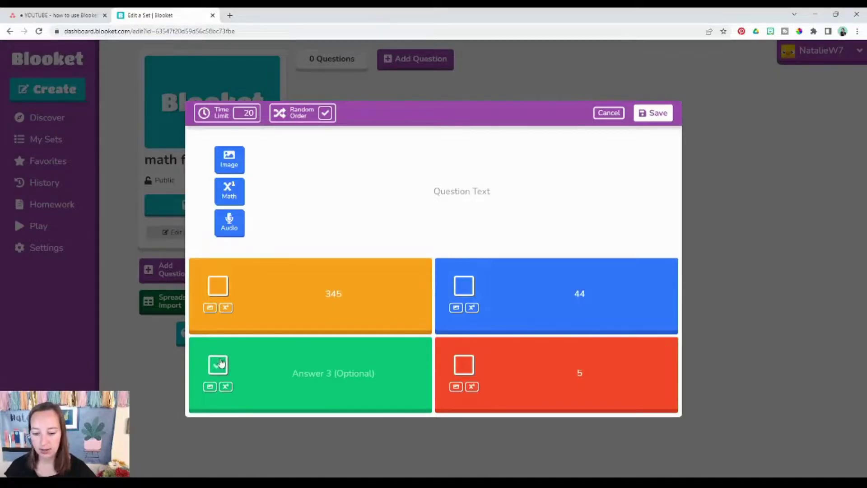
type("54")
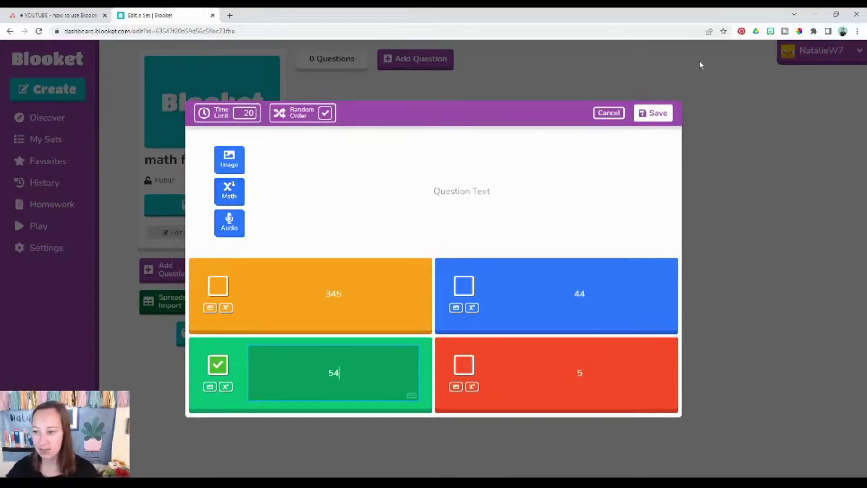
- Enter '4' as the question text and save the question
left_click(653, 113)
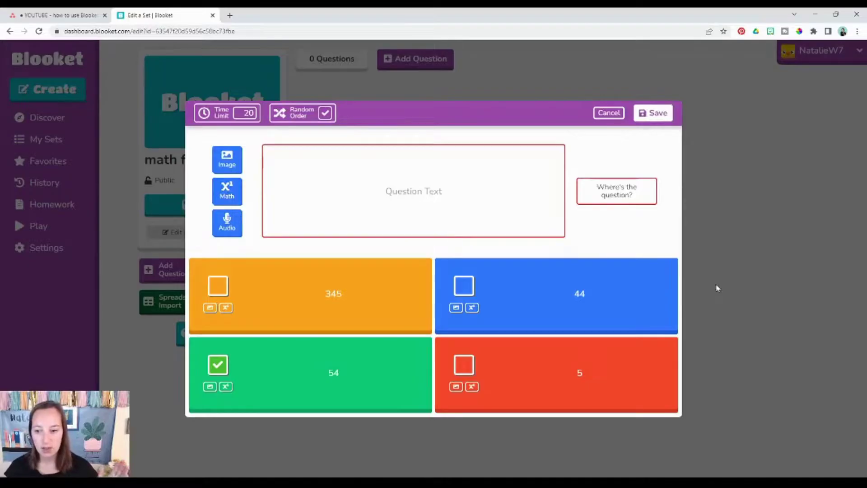
left_click(448, 193)
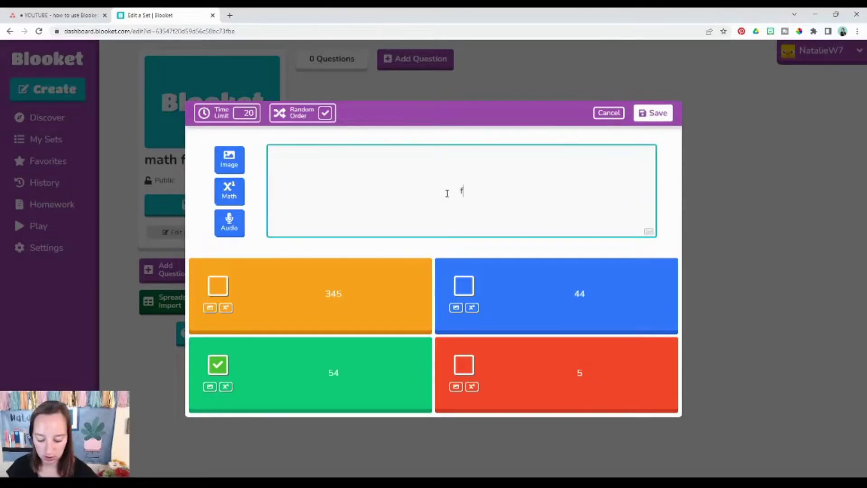
type("4")
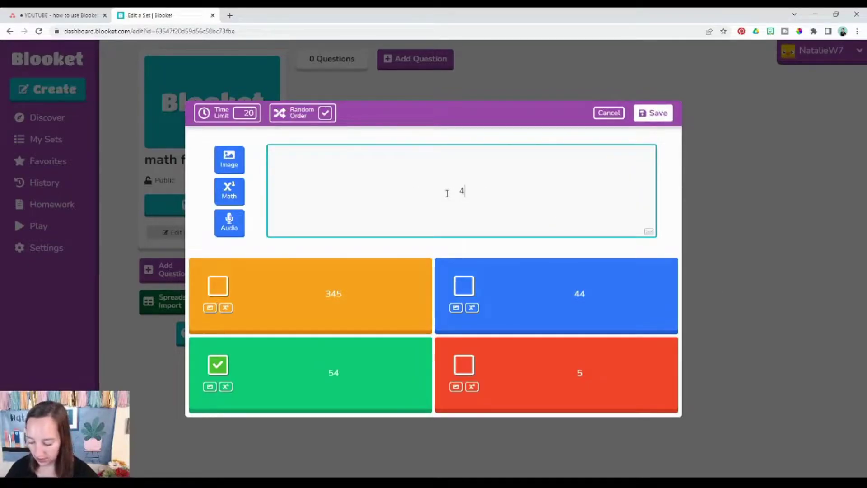
type("=3")
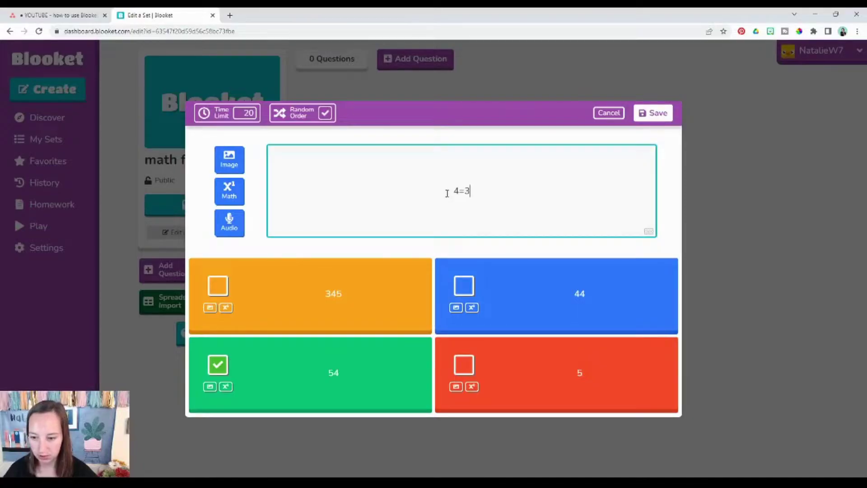
key("BackSpace")
key("BackSpace")
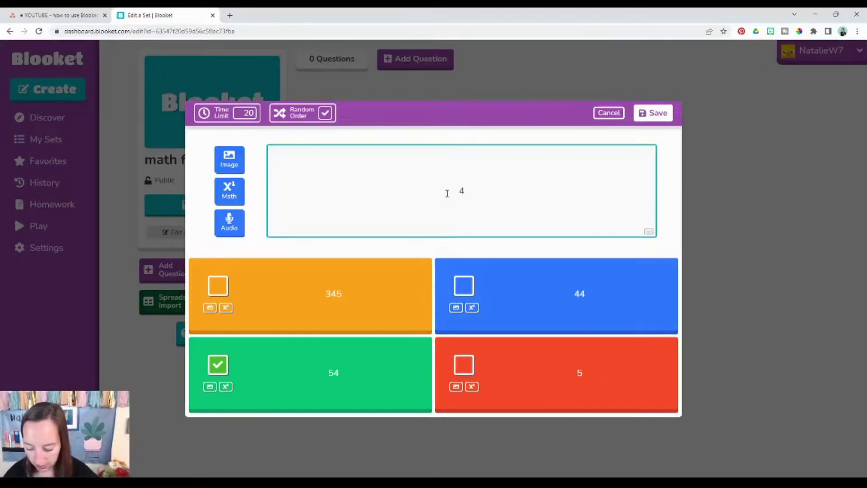
key("Return")
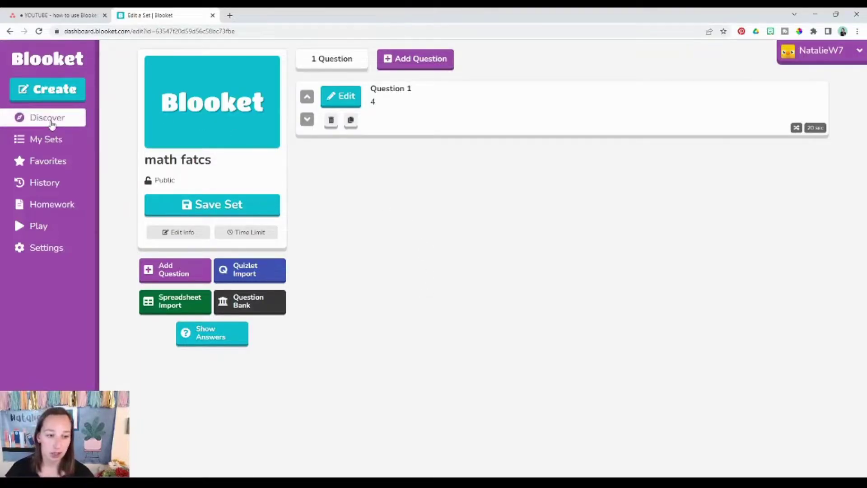
- Search Discover for 'states' and open the 50-question States set
left_click(47, 119)
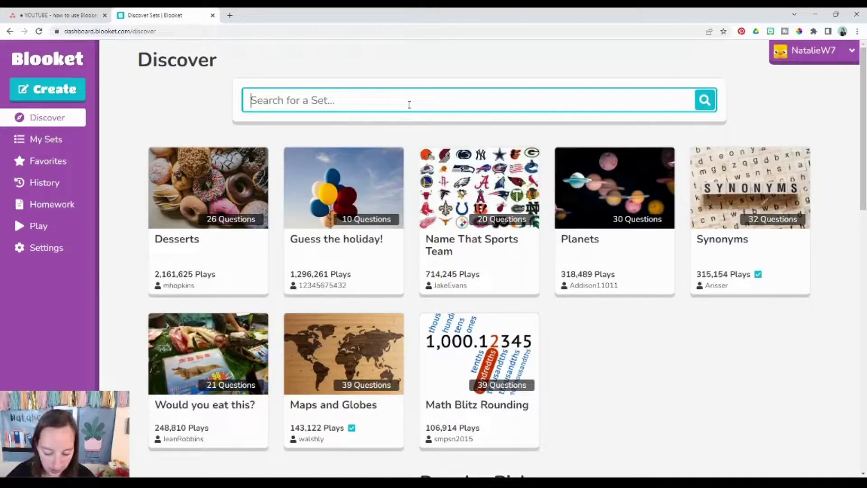
type("staet")
key("BackSpace")
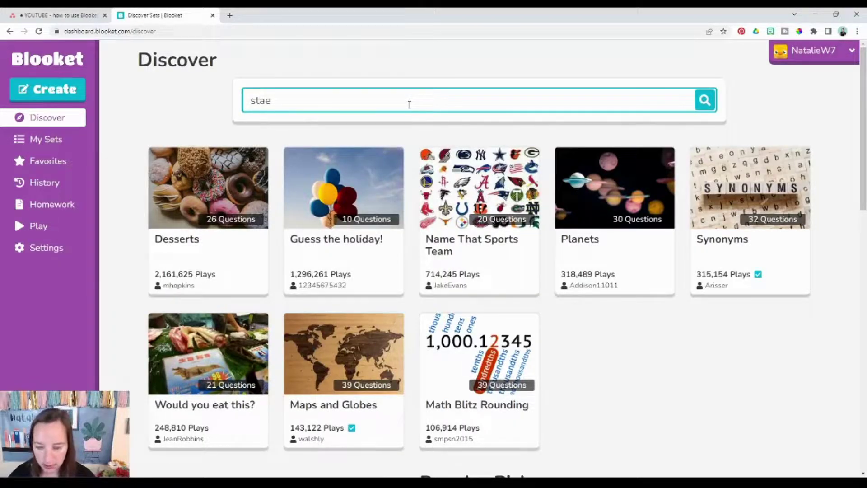
key("BackSpace")
type("tes")
key("Return")
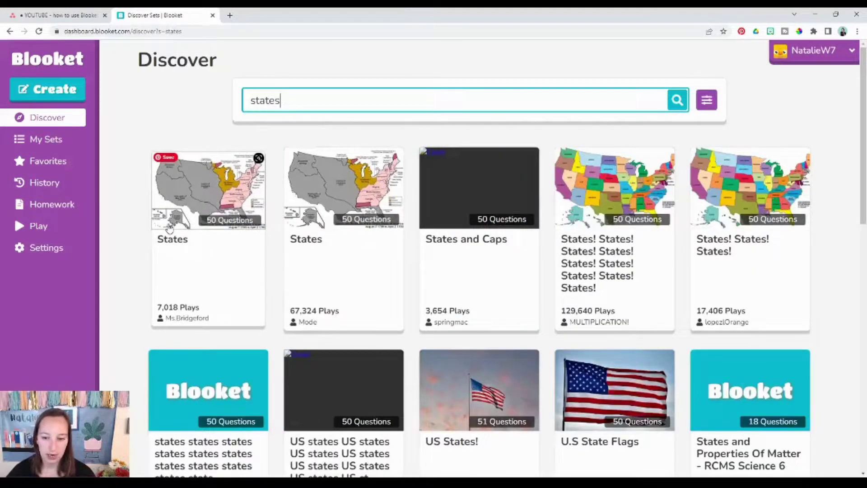
left_click(205, 238)
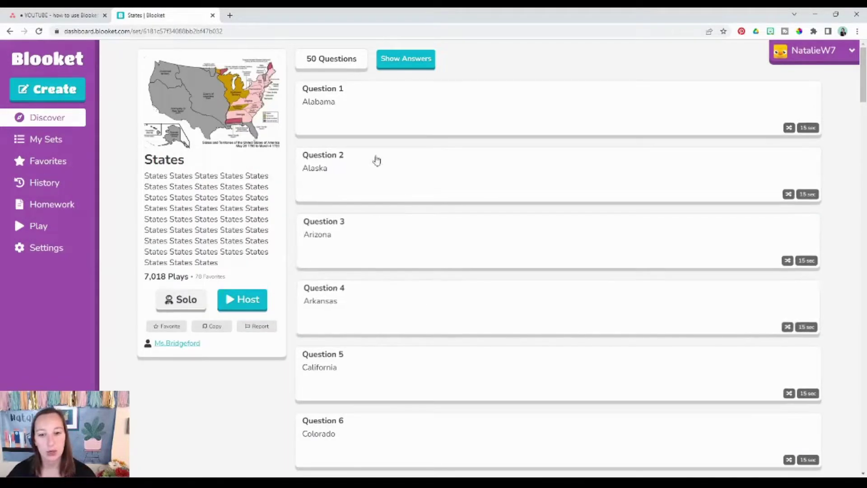
- Show the States set's correct answers, then host it to reach game-mode selection
left_click(422, 64)
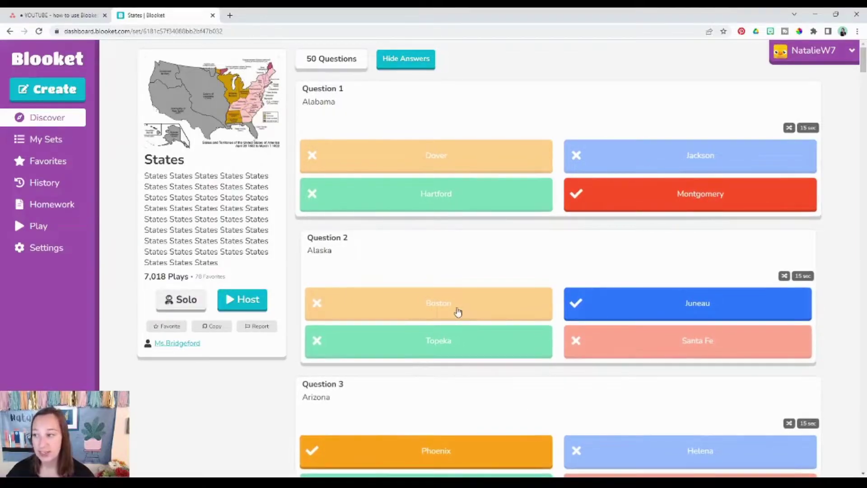
left_click(258, 301)
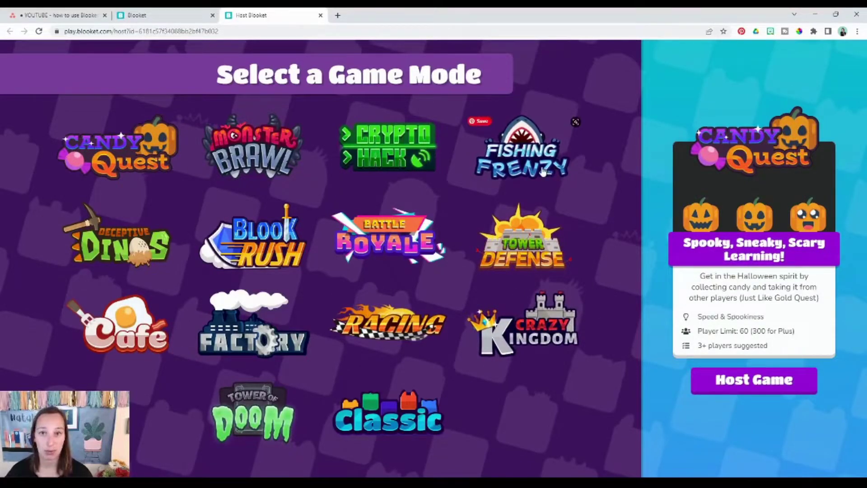
- Read the Crypto Hack and Monster Brawl game mode descriptions
left_click(388, 147)
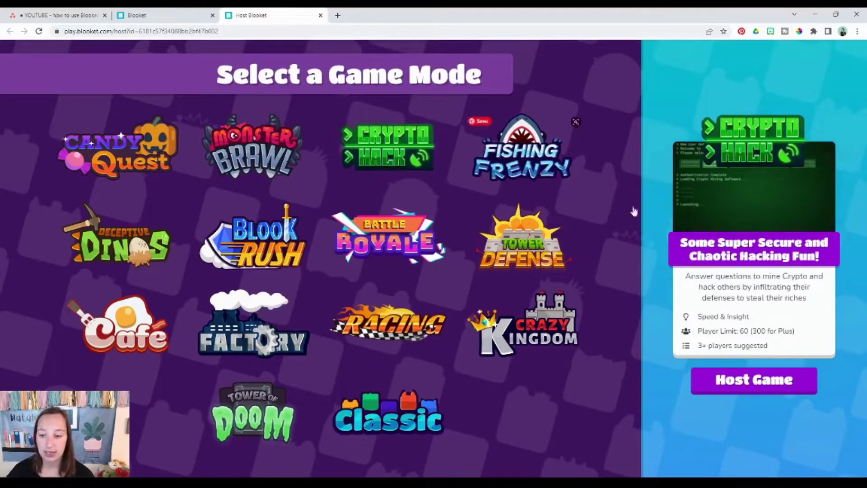
left_click_drag(691, 276, 809, 298)
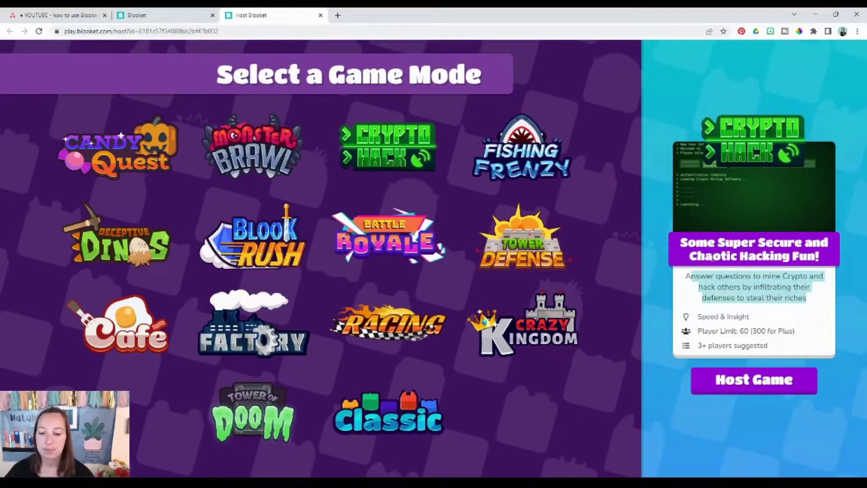
left_click(237, 145)
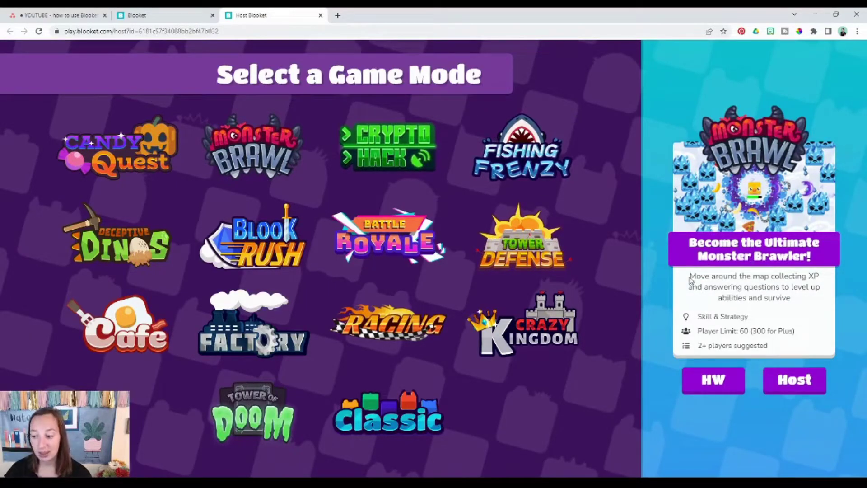
left_click_drag(689, 276, 804, 307)
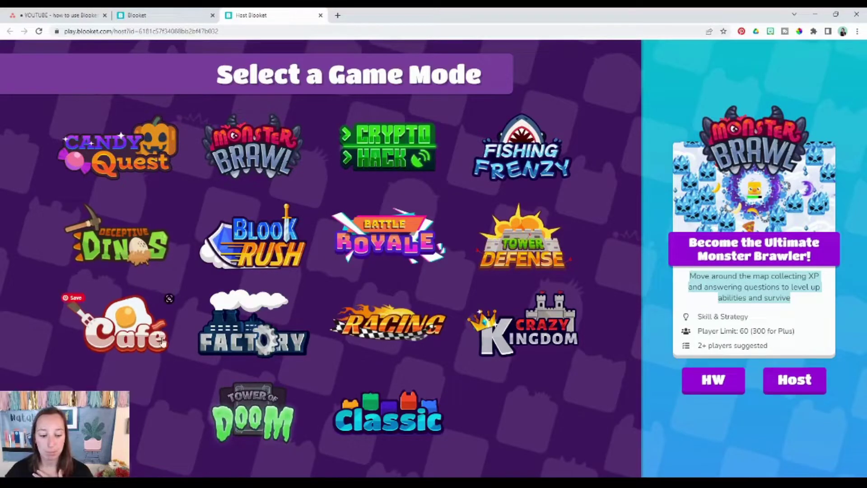
- Select Candy Quest as the game mode and go to its host settings
left_click(126, 158)
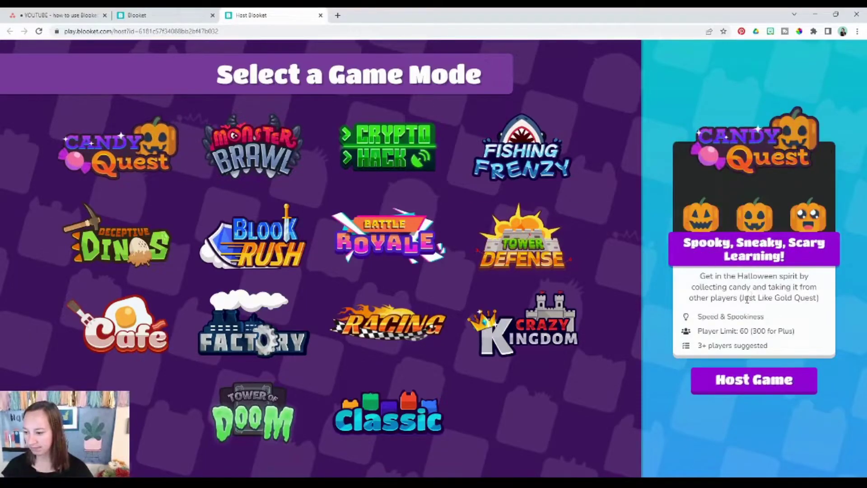
left_click_drag(773, 300, 817, 302)
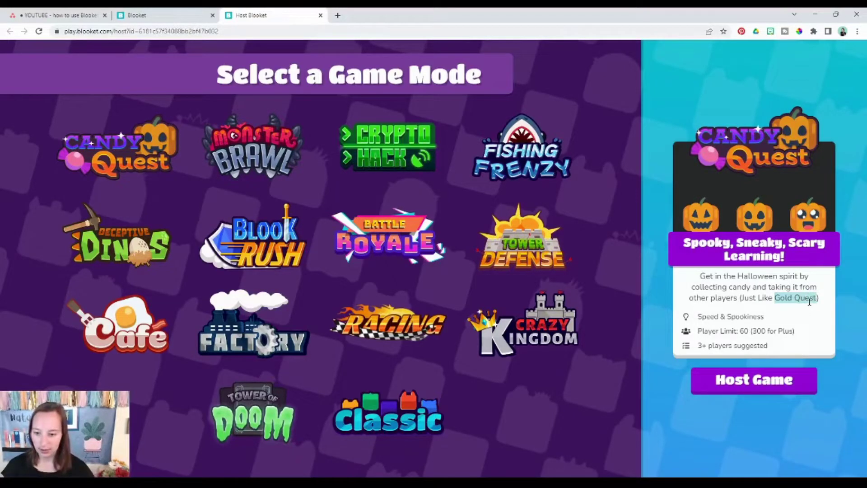
left_click(758, 384)
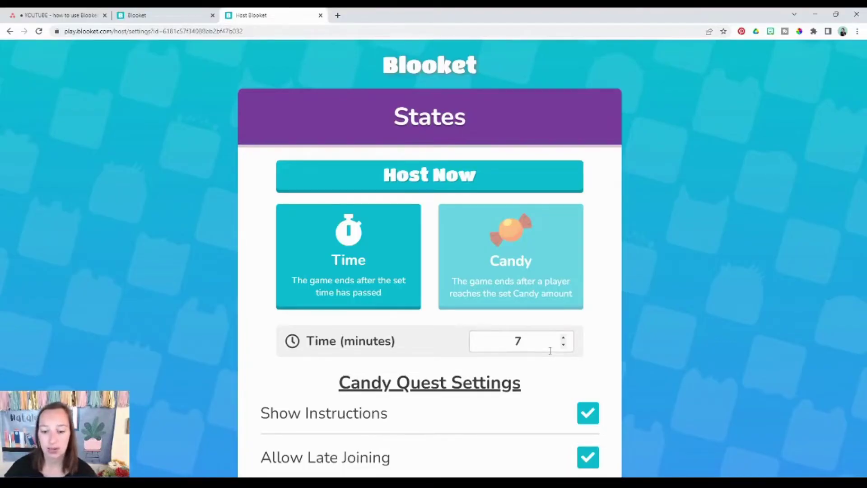
- Set the game to end at a 1000000 candy goal and launch the join lobby
left_click(474, 303)
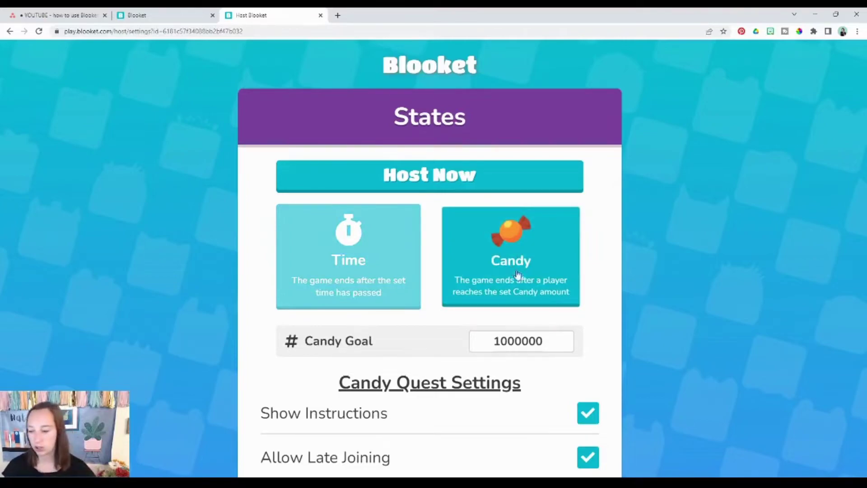
scroll(366, 384, "down", 3)
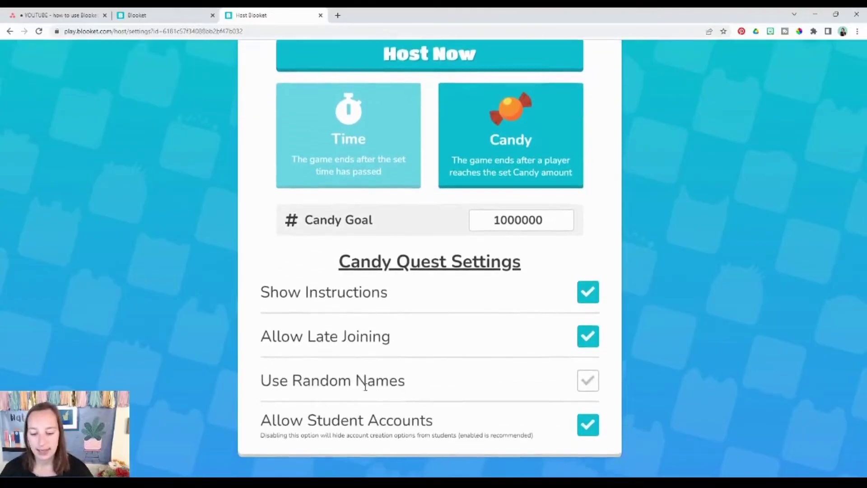
scroll(523, 373, "up", 3)
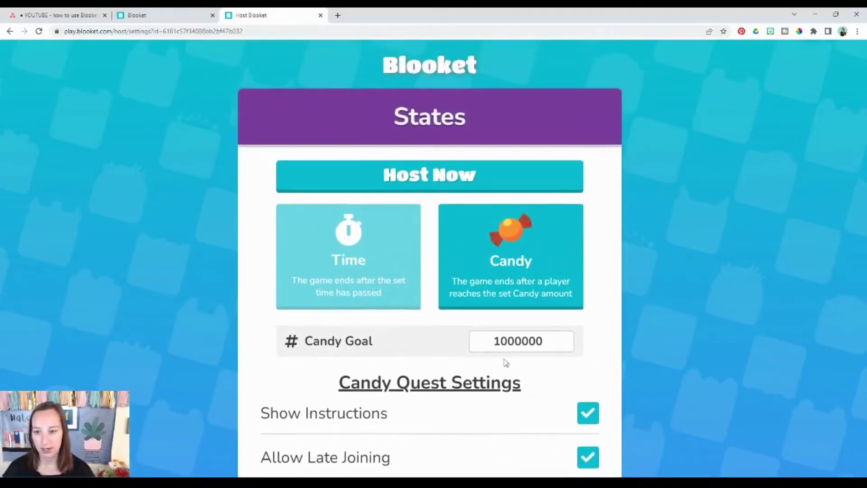
left_click(434, 192)
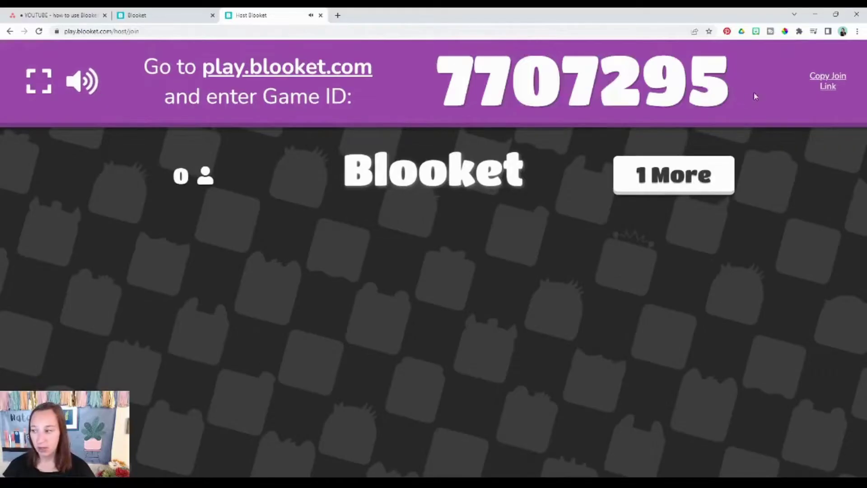
- Copy the join link and highlight the Game ID once three players have joined
left_click(829, 83)
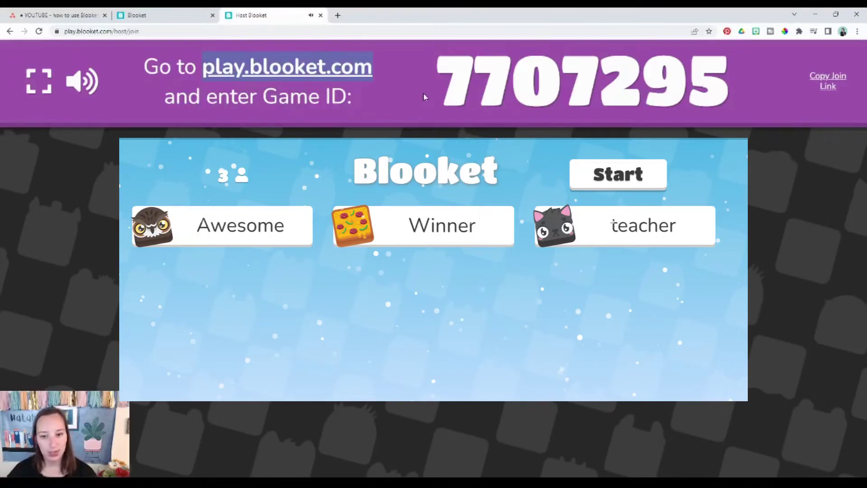
left_click_drag(424, 93, 718, 70)
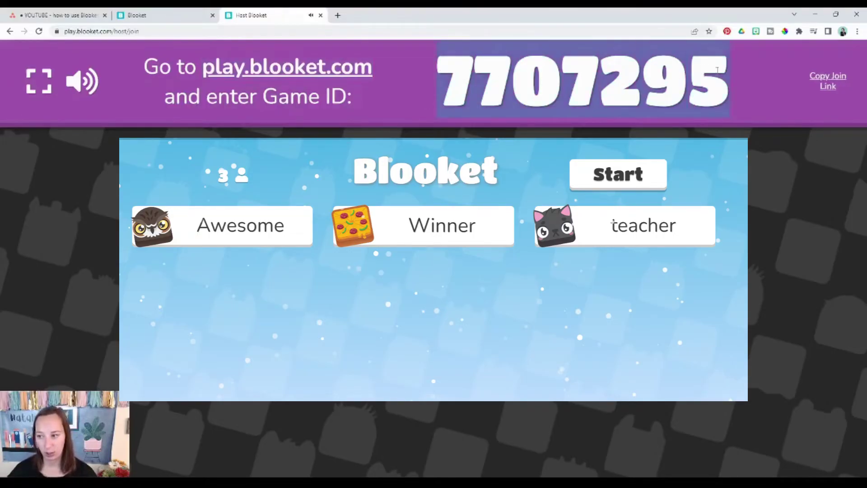